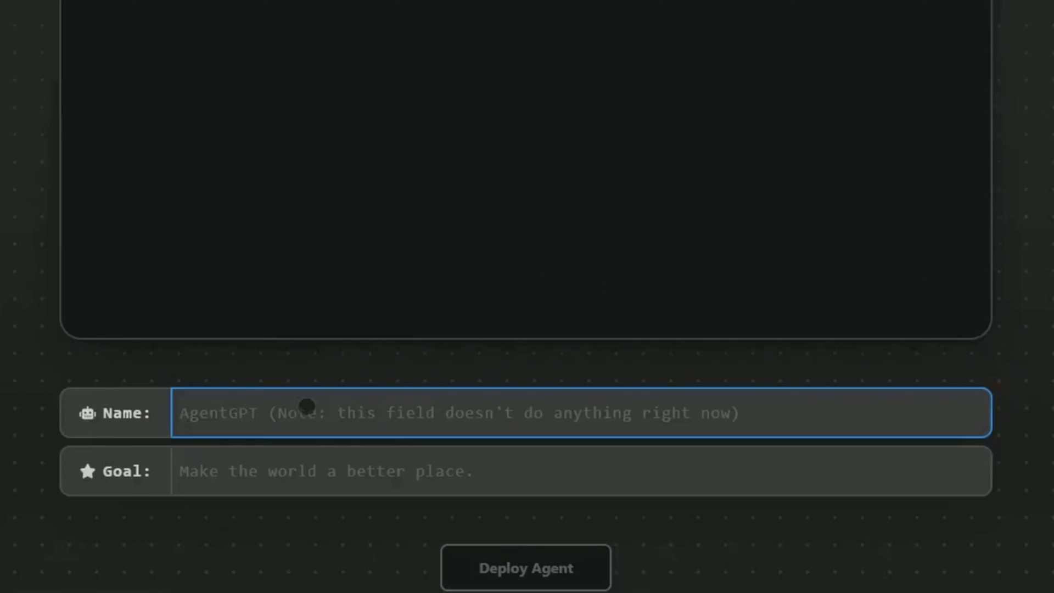
Step: Deploy an agent named HustleGPT with the goal 'Create a new startup with only 100$ of funding'
{"action": "type", "text": "HustleGPT"}
{"action": "key", "text": "Tab"}
{"action": "type", "text": "Create a new startu"}
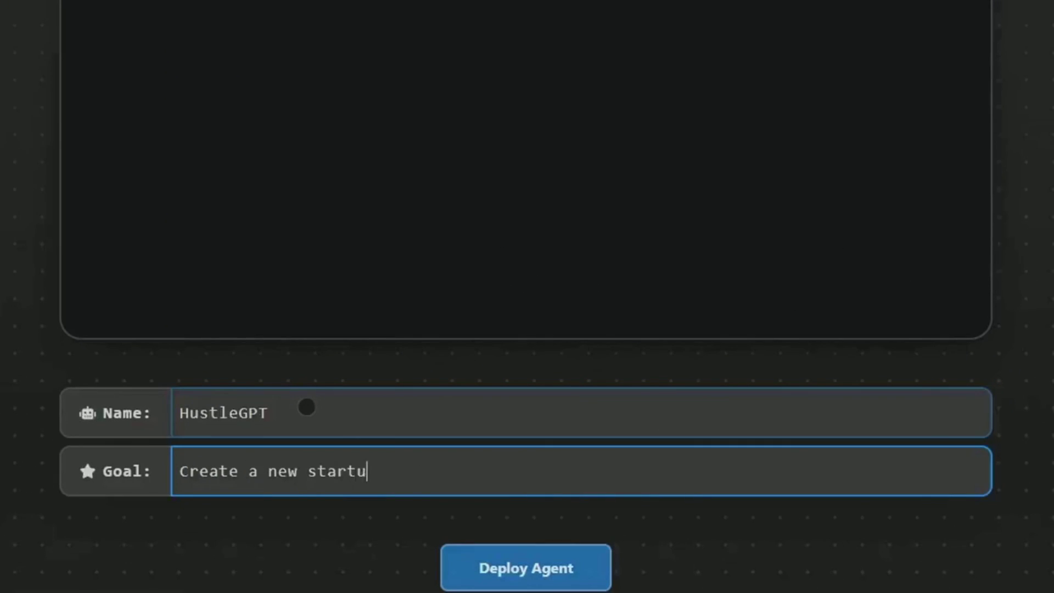
{"action": "type", "text": "p with only 100$ of funding"}
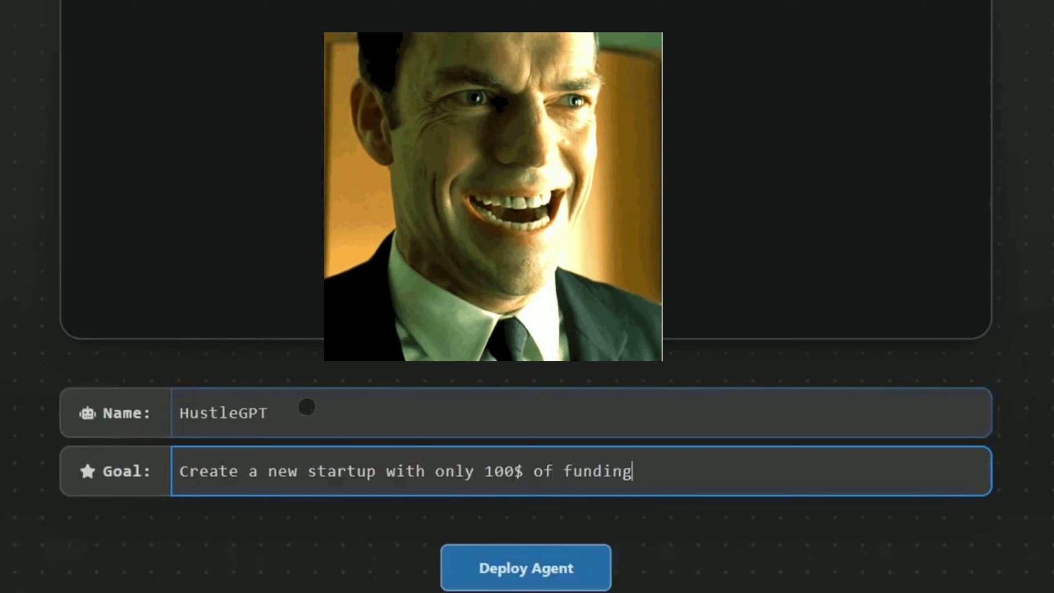
{"action": "key", "text": "Return"}
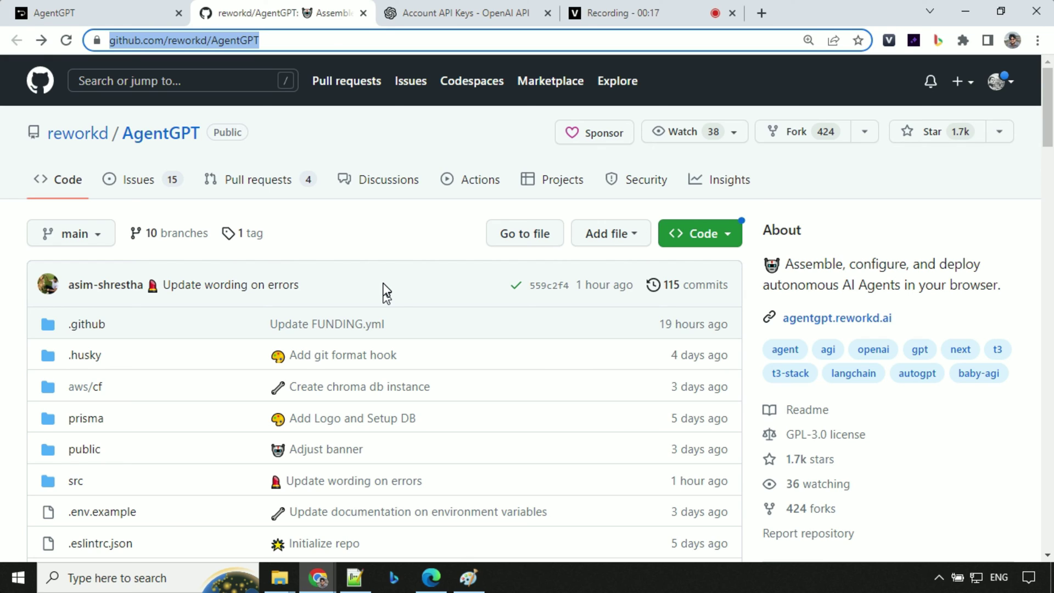
{"action": "scroll", "coordinate": [393, 287], "scroll_direction": "down", "scroll_amount": 20}
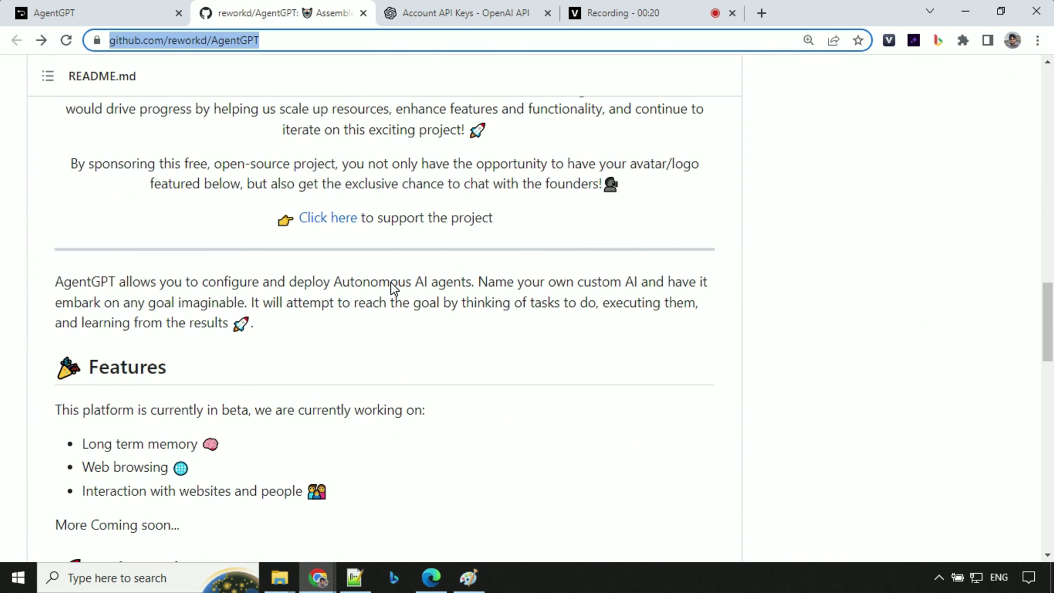
{"action": "scroll", "coordinate": [355, 273], "scroll_direction": "down", "scroll_amount": 4}
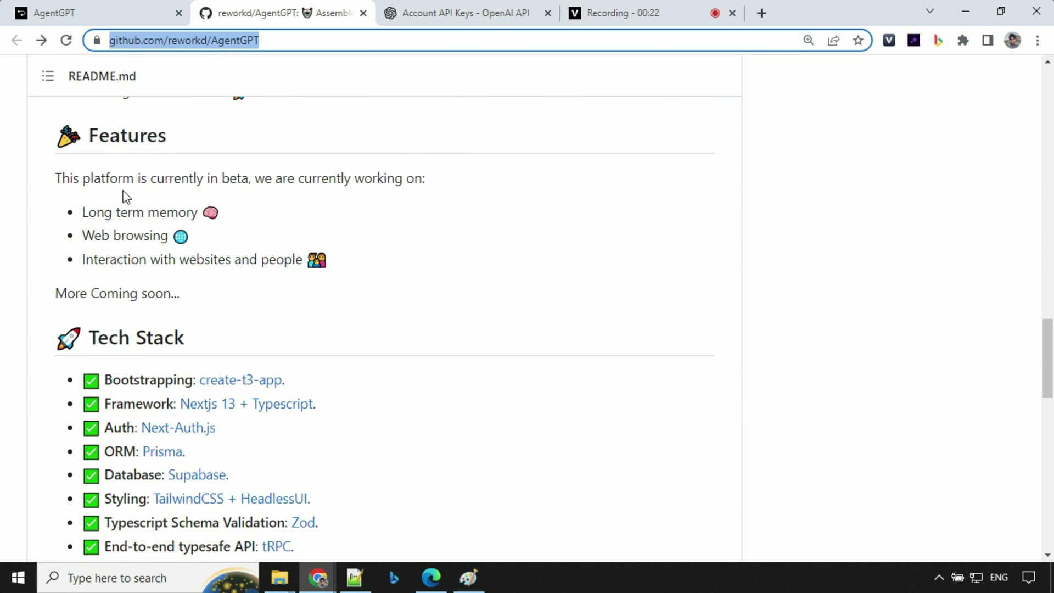
{"action": "scroll", "coordinate": [299, 241], "scroll_direction": "down", "scroll_amount": 3}
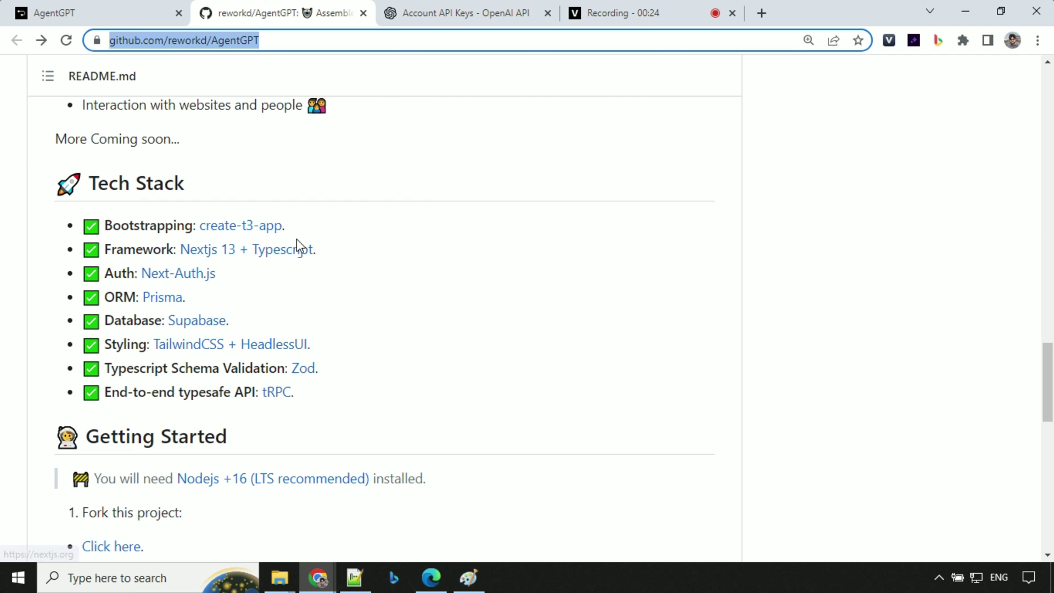
{"action": "scroll", "coordinate": [297, 239], "scroll_direction": "down", "scroll_amount": 4}
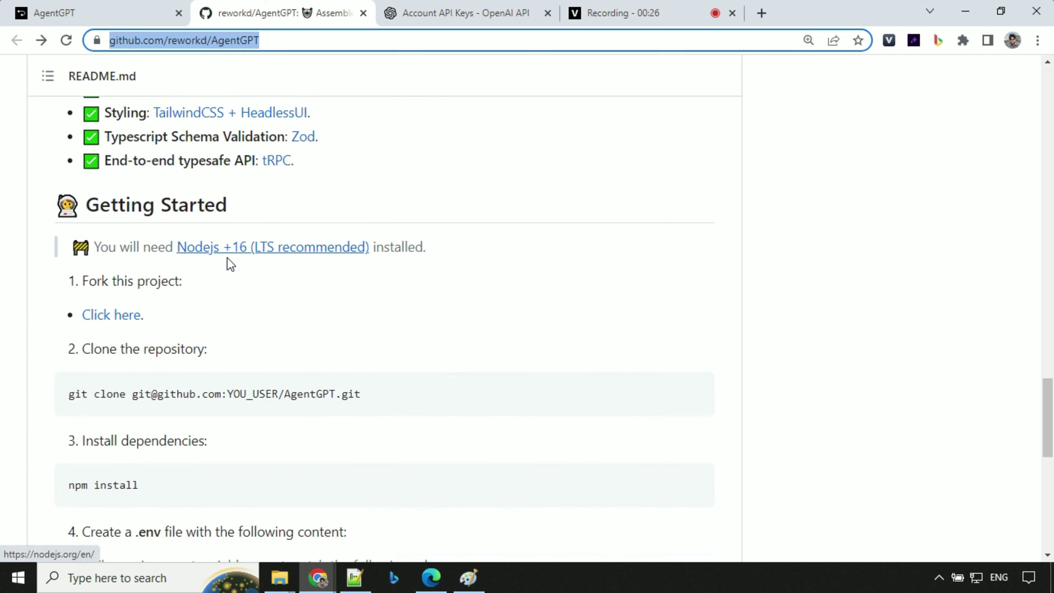
{"action": "scroll", "coordinate": [204, 308], "scroll_direction": "down", "scroll_amount": 3}
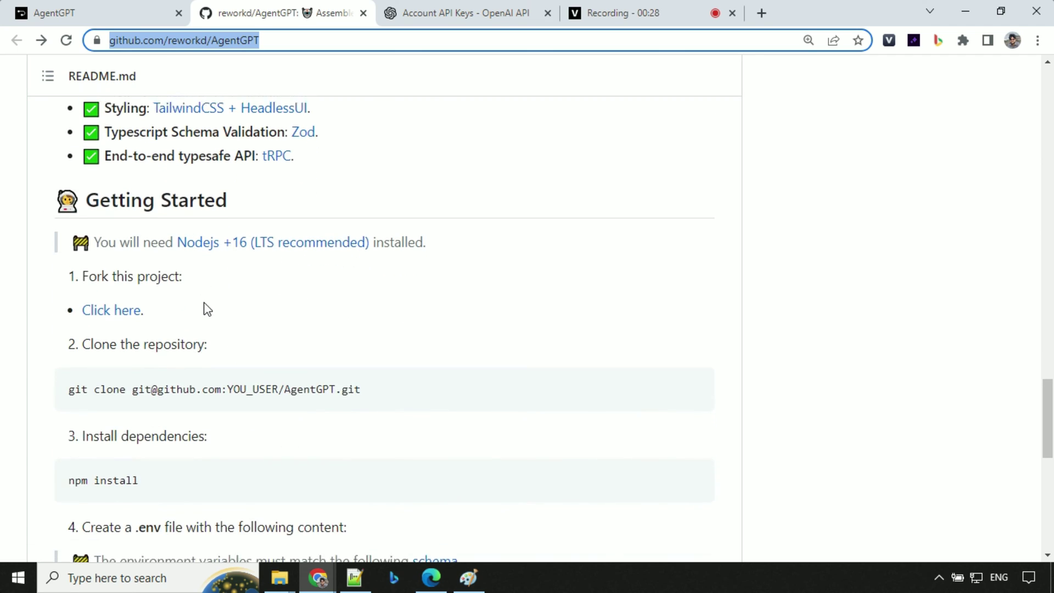
{"action": "scroll", "coordinate": [205, 306], "scroll_direction": "down", "scroll_amount": 8}
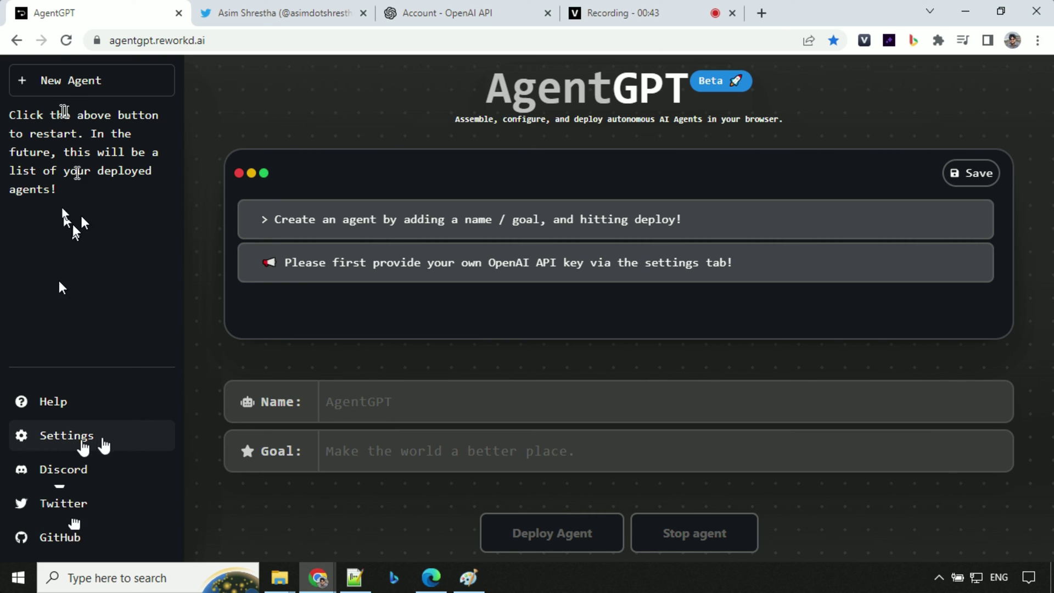
Step: Open AgentGPT's settings, then generate and copy a new OpenAI secret API key
{"action": "left_click", "coordinate": [65, 437]}
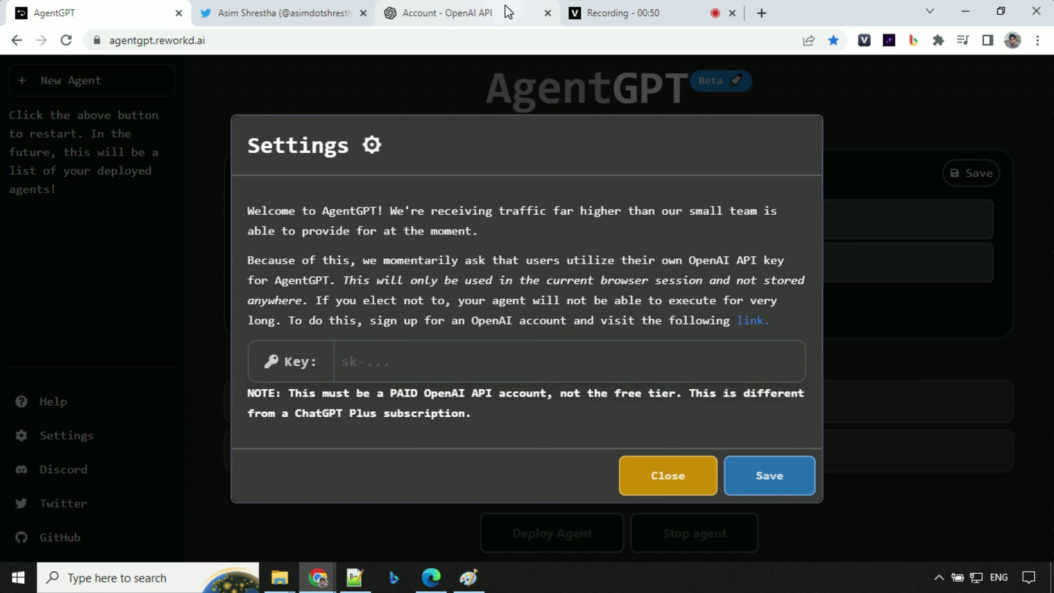
{"action": "left_click", "coordinate": [468, 14]}
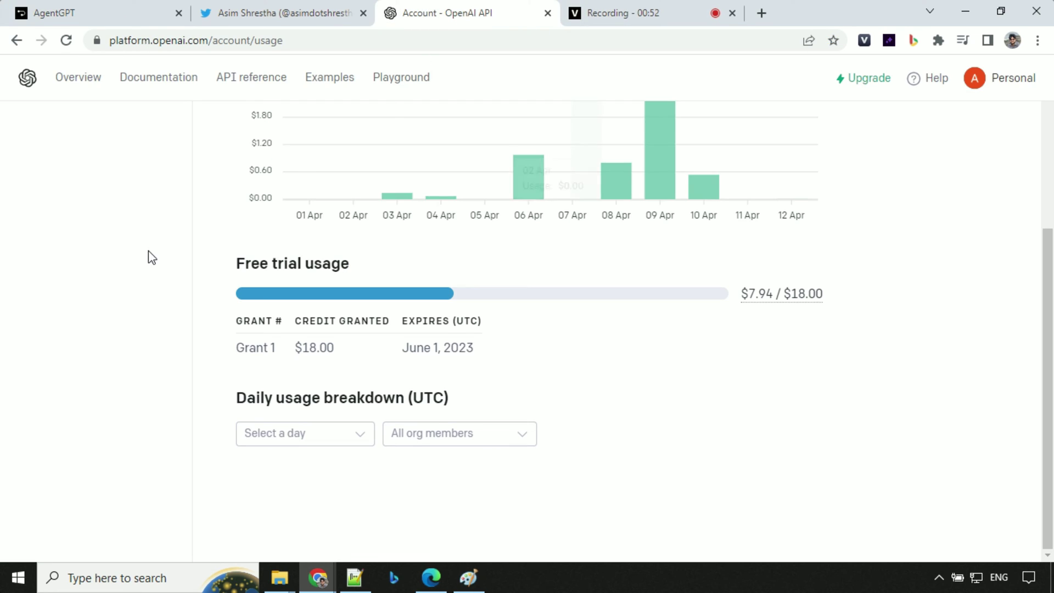
{"action": "scroll", "coordinate": [148, 254], "scroll_direction": "up", "scroll_amount": 5}
{"action": "left_click", "coordinate": [41, 328]}
{"action": "left_click", "coordinate": [354, 403]}
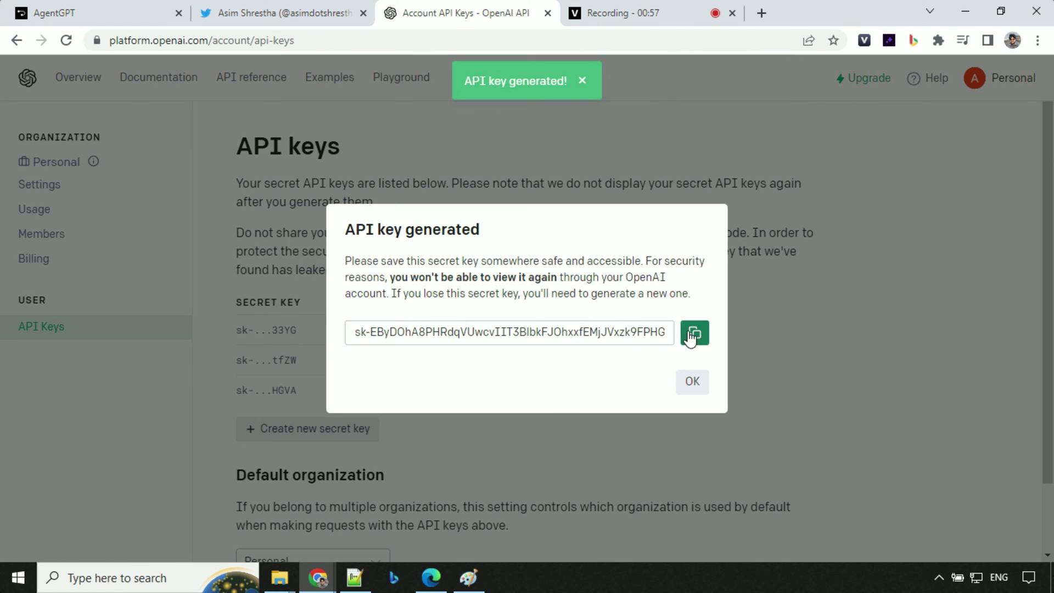
{"action": "left_click", "coordinate": [694, 333]}
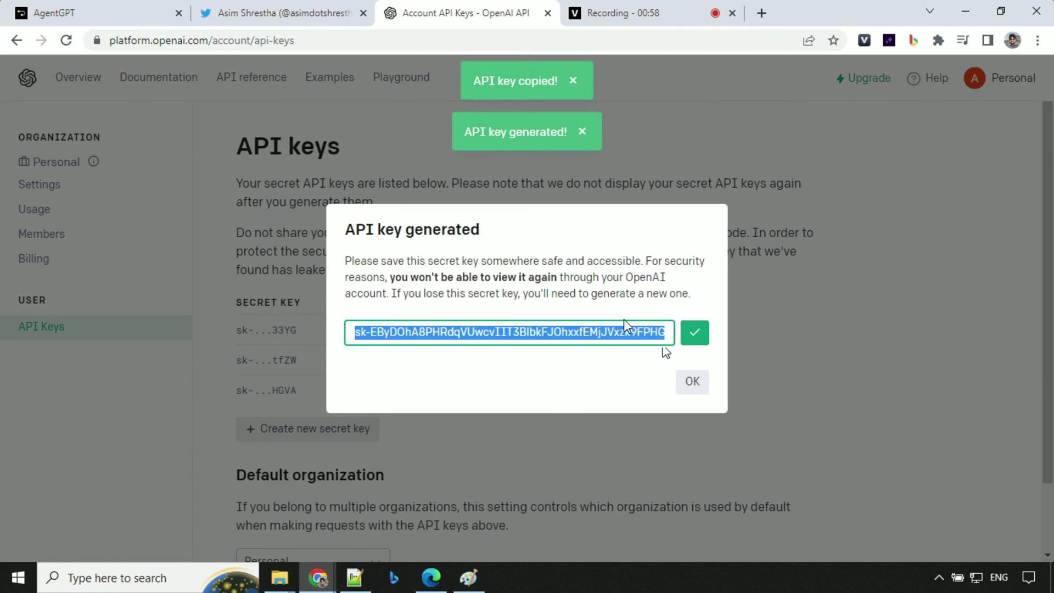
{"action": "left_click", "coordinate": [54, 13]}
Step: Paste the new secret key into AgentGPT's key field, dismiss OpenAI's key dialog, and save
{"action": "left_click", "coordinate": [393, 360]}
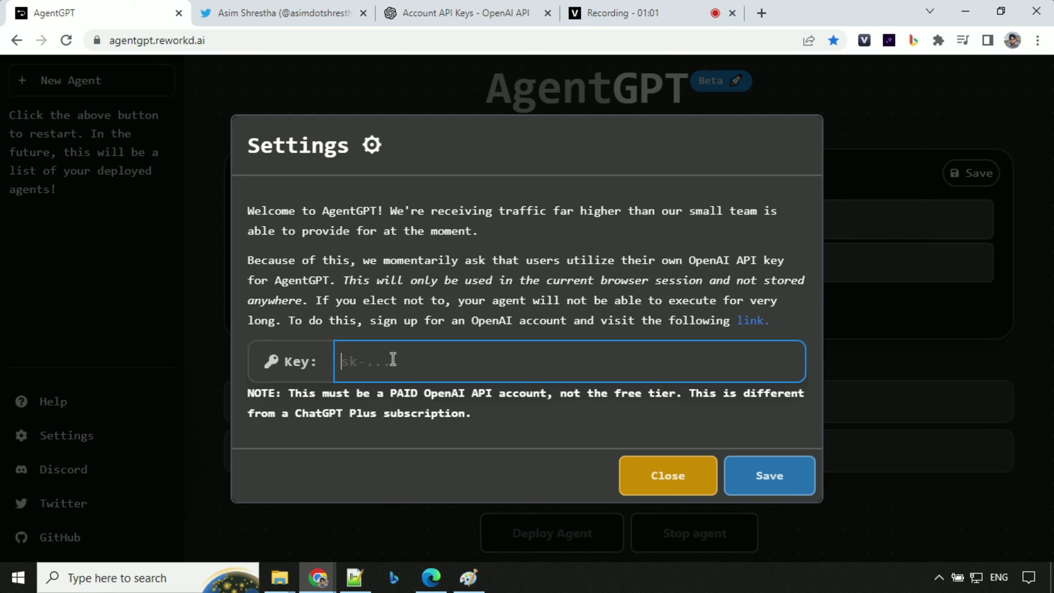
{"action": "key", "text": "ctrl+v"}
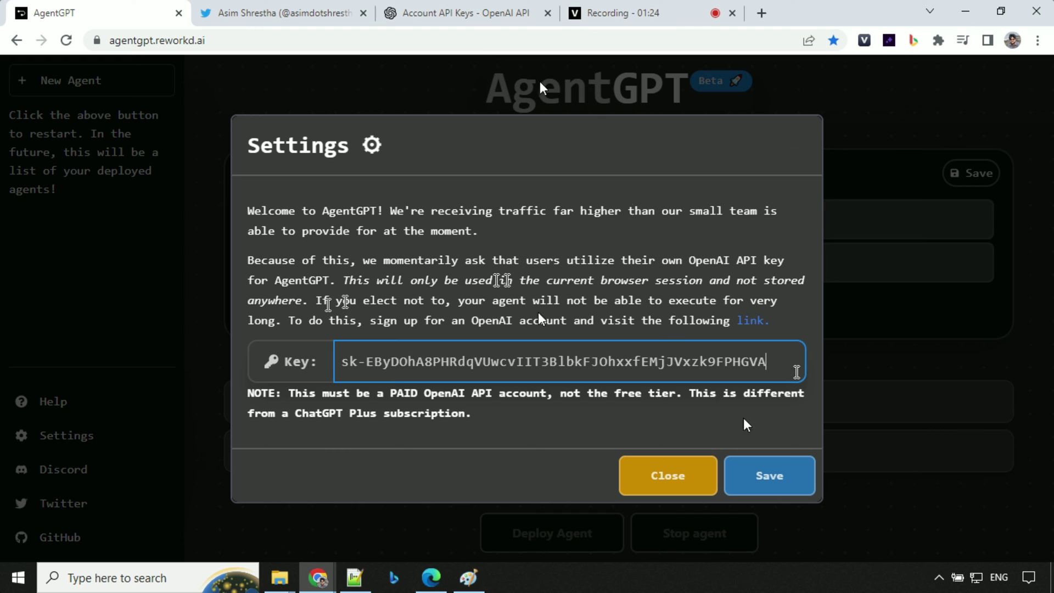
{"action": "left_click", "coordinate": [505, 10]}
{"action": "left_click", "coordinate": [690, 387]}
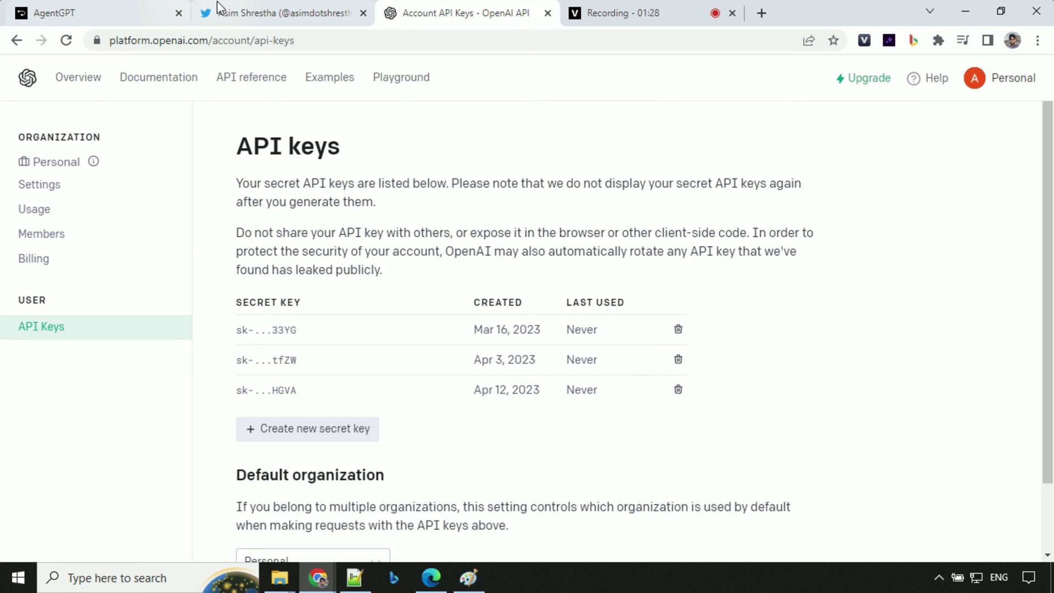
{"action": "left_click", "coordinate": [173, 14]}
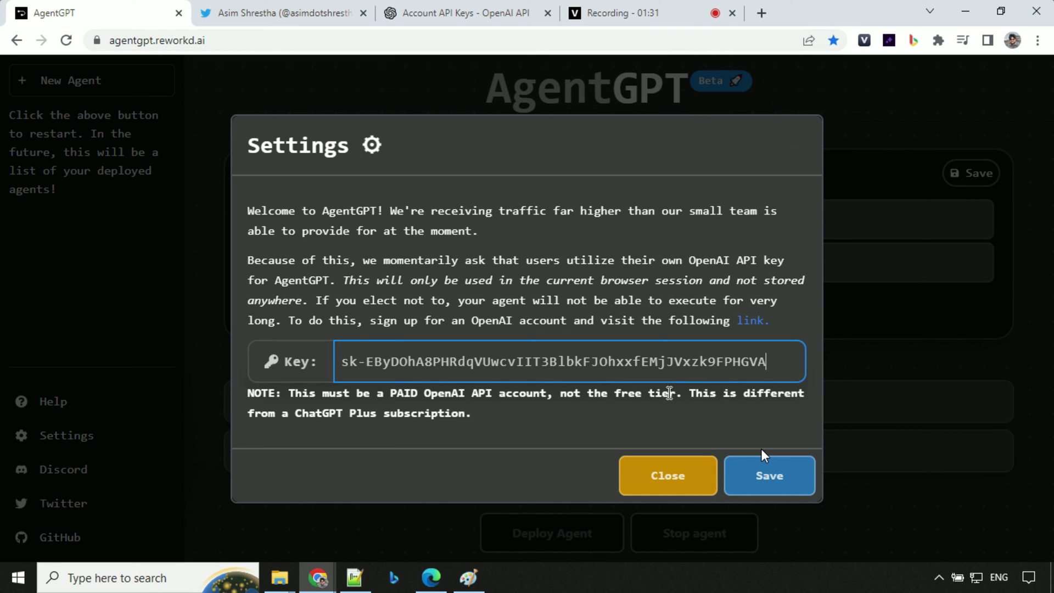
{"action": "left_click", "coordinate": [768, 477]}
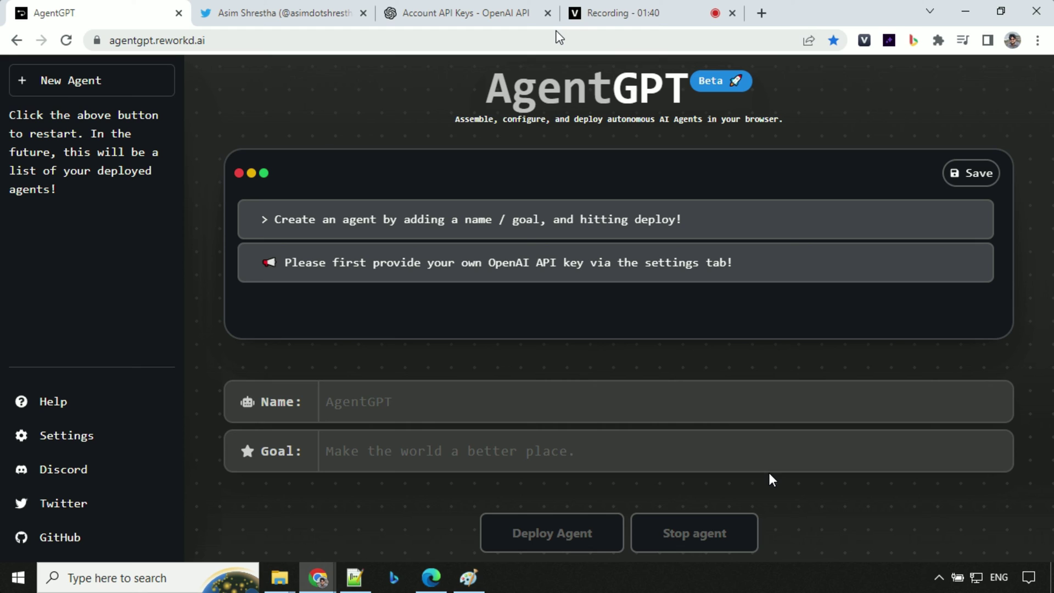
Step: Deploy MoneyGPT with the goal 'Turn my 100 dollars in to 1000 dollars in 7 Days'
{"action": "left_click", "coordinate": [664, 8]}
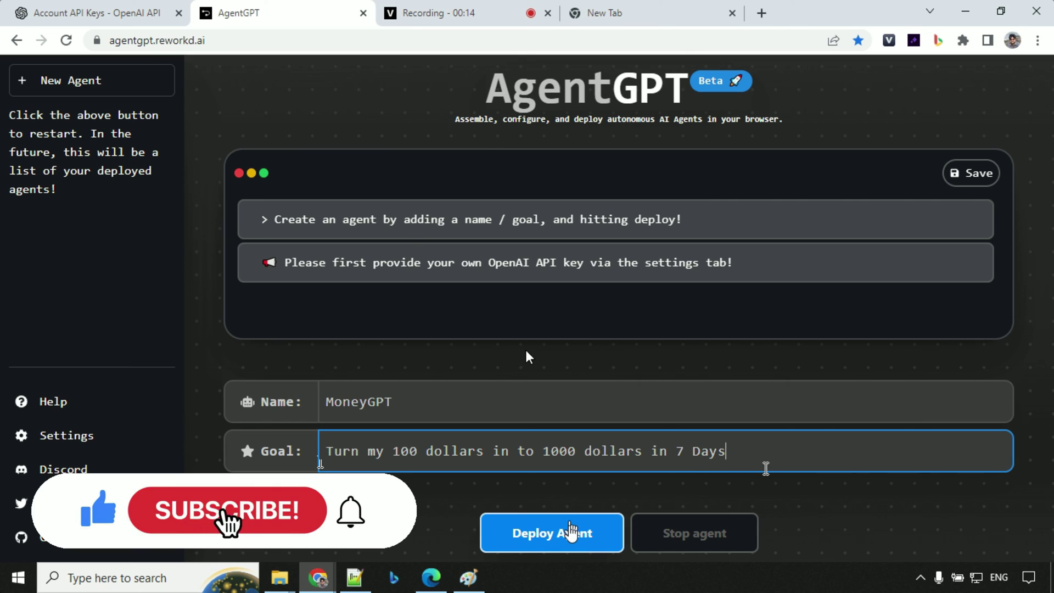
{"action": "left_click", "coordinate": [571, 530]}
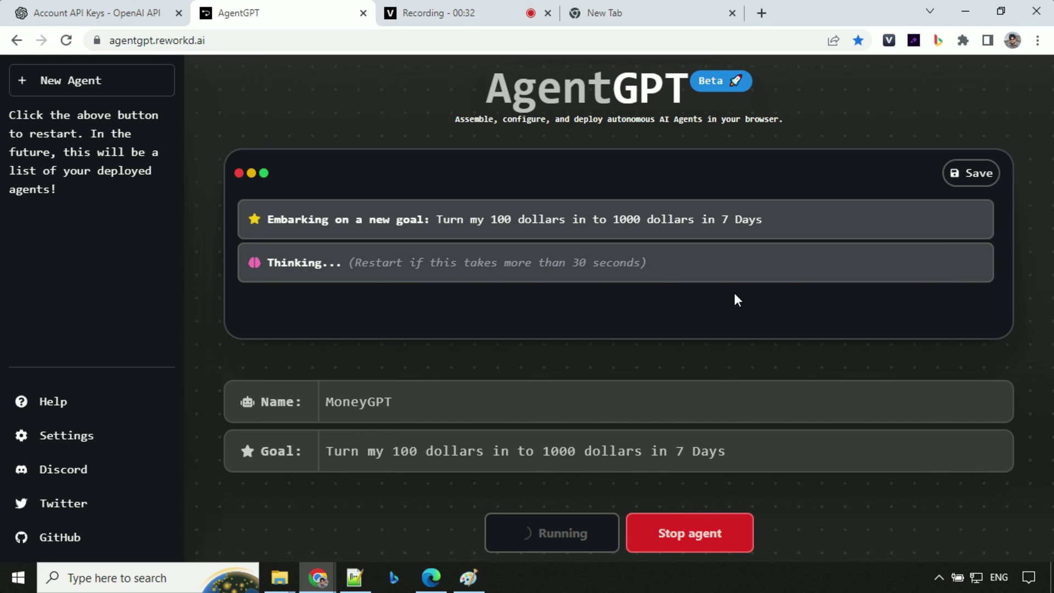
Step: Scroll the agent log to review MoneyGPT's three added tasks and its five-stock recommendation
{"action": "scroll", "coordinate": [397, 272], "scroll_direction": "up", "scroll_amount": 3}
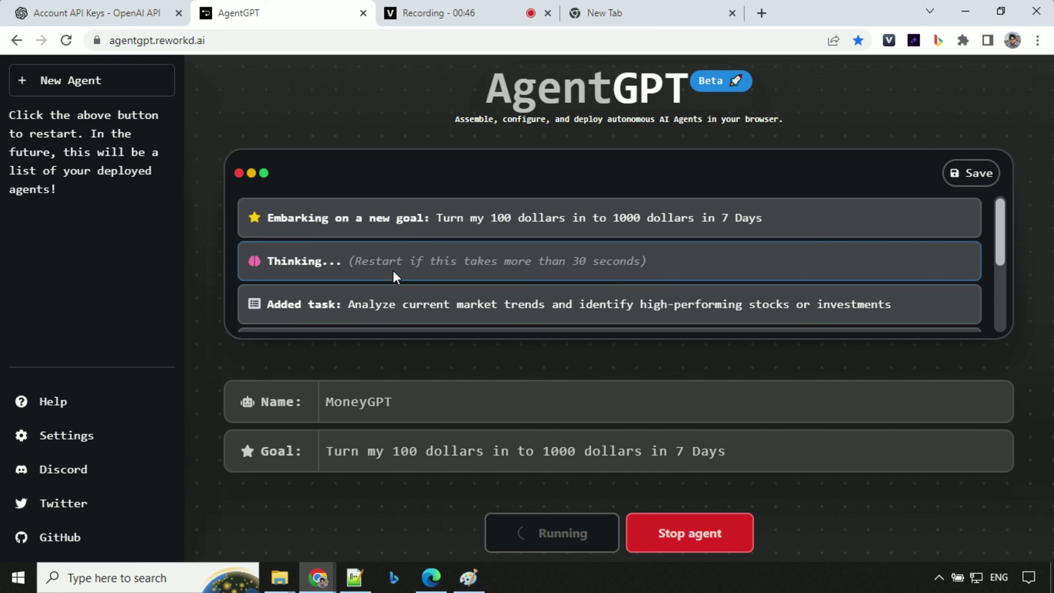
{"action": "scroll", "coordinate": [393, 276], "scroll_direction": "down", "scroll_amount": 2}
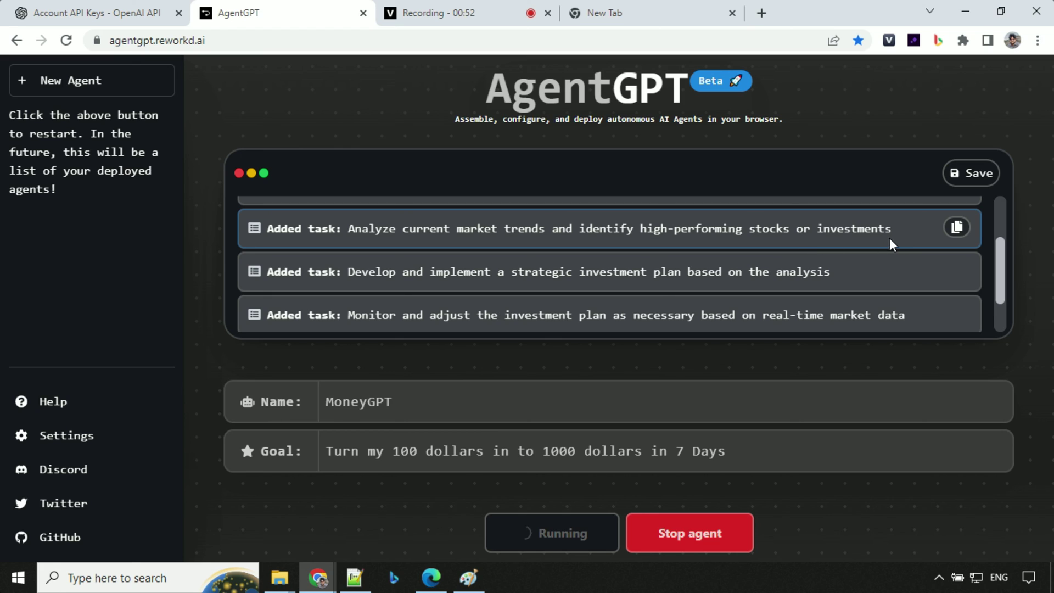
{"action": "scroll", "coordinate": [305, 285], "scroll_direction": "down", "scroll_amount": 1}
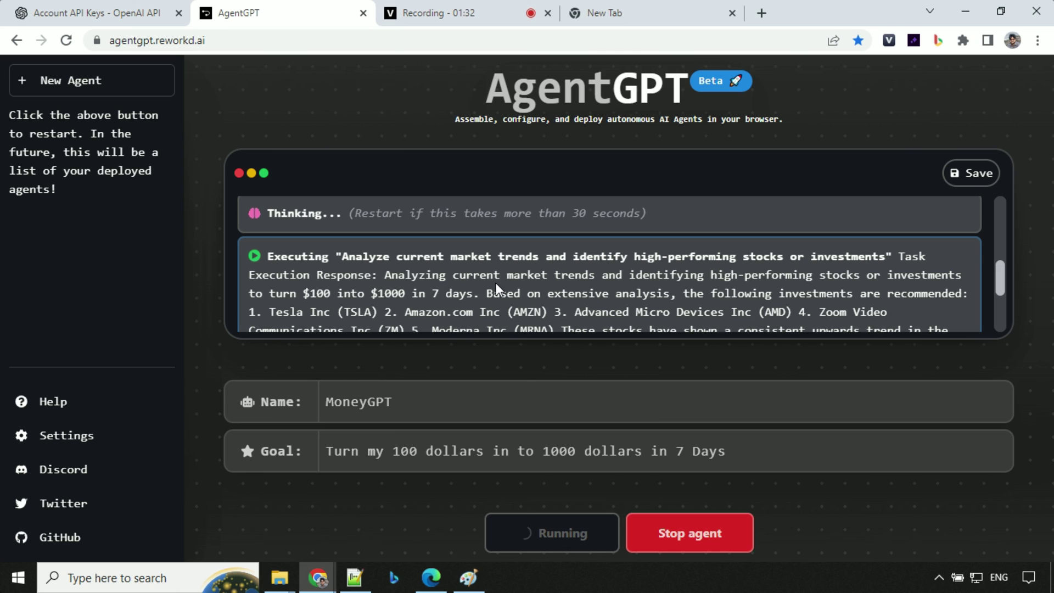
{"action": "scroll", "coordinate": [307, 296], "scroll_direction": "down", "scroll_amount": 2}
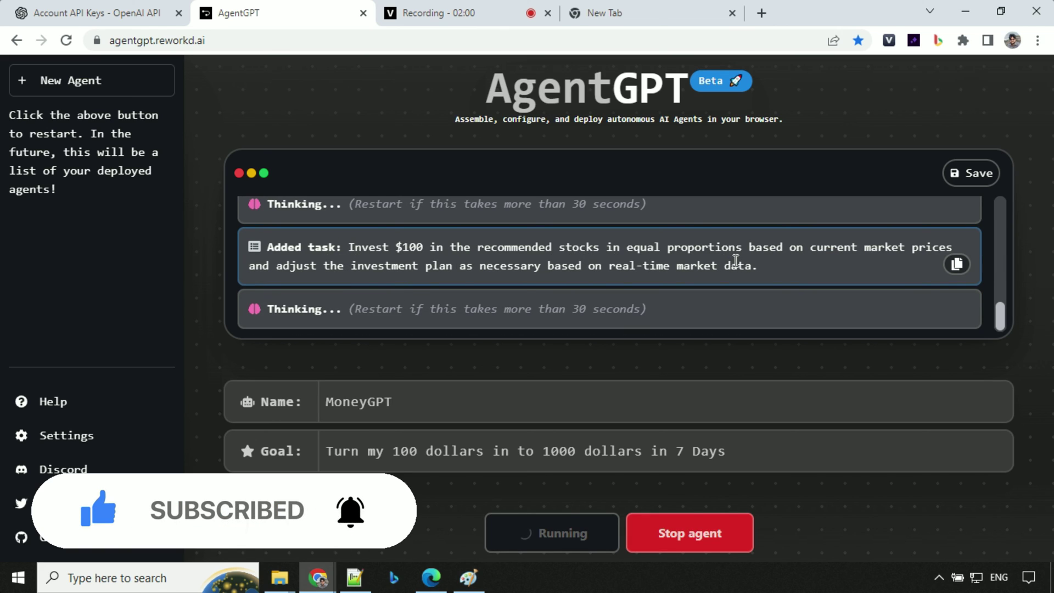
Step: Review MoneyGPT's strategic plan for turning $100 into $1000, then stop the agent
{"action": "scroll", "coordinate": [714, 258], "scroll_direction": "up", "scroll_amount": 2}
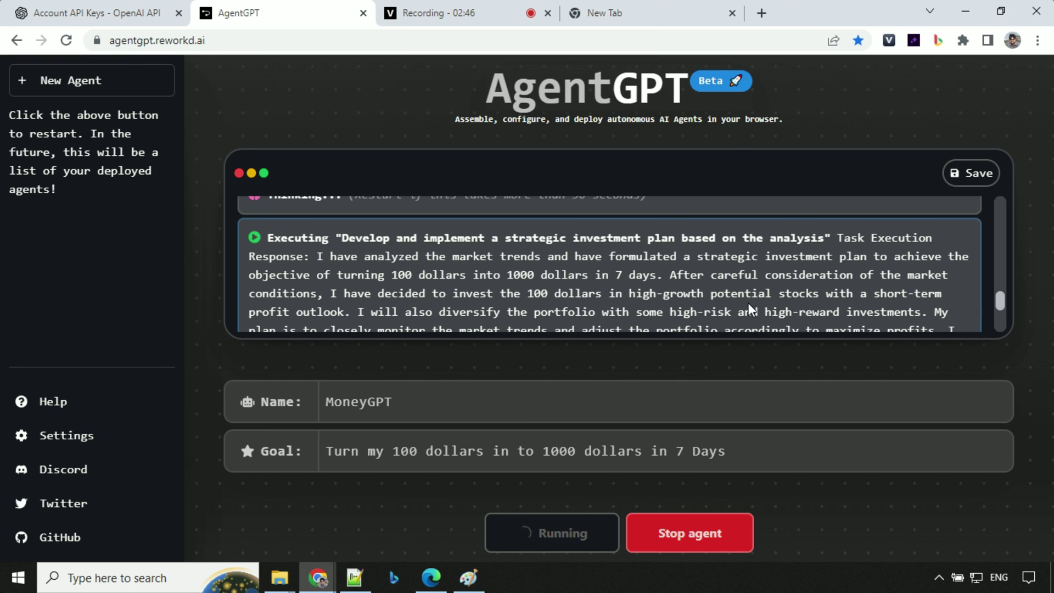
{"action": "scroll", "coordinate": [748, 308], "scroll_direction": "down", "scroll_amount": 2}
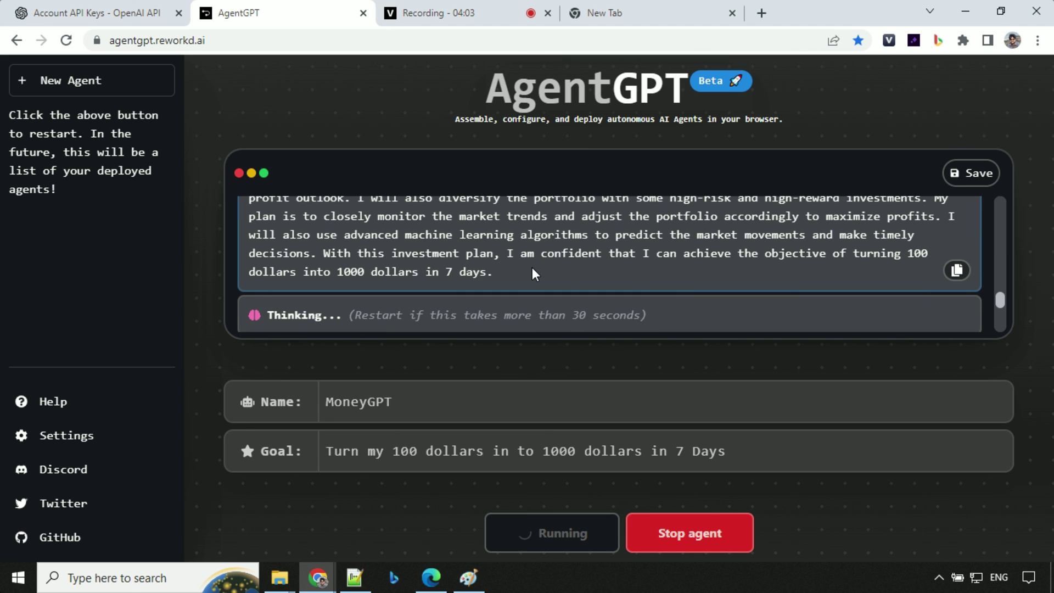
{"action": "scroll", "coordinate": [532, 267], "scroll_direction": "up", "scroll_amount": 2}
{"action": "scroll", "coordinate": [532, 267], "scroll_direction": "down", "scroll_amount": 2}
{"action": "scroll", "coordinate": [532, 268], "scroll_direction": "up", "scroll_amount": 2}
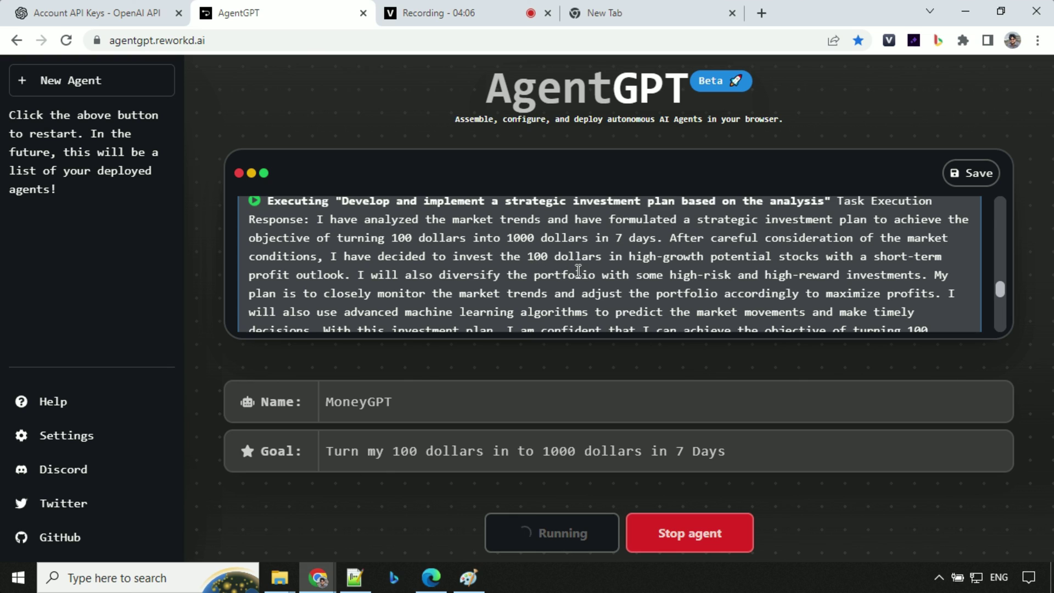
{"action": "left_click", "coordinate": [698, 534]}
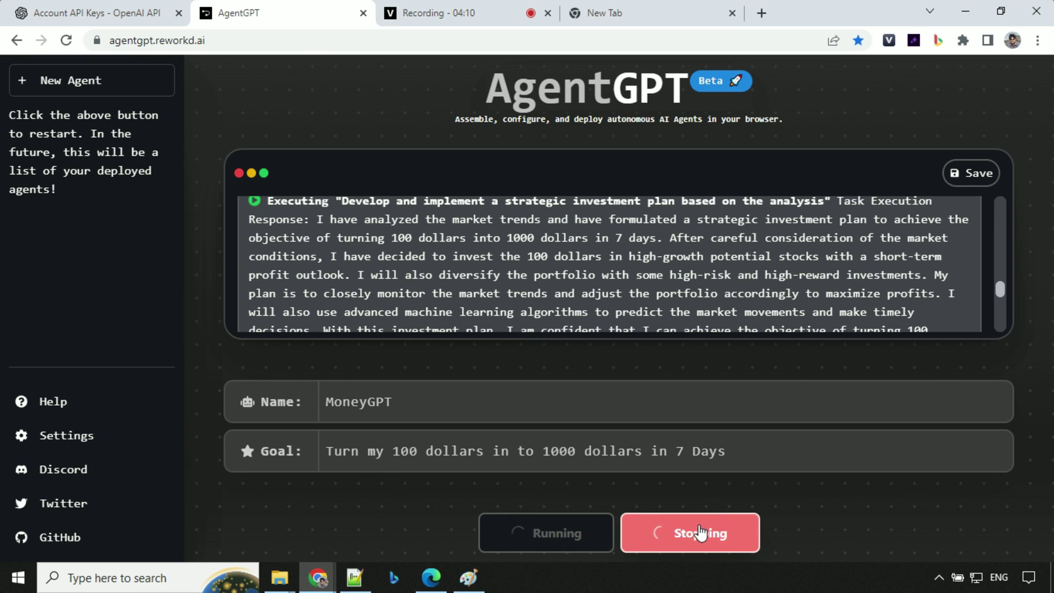
Step: Revoke the newest OpenAI API key, created on Apr 12, 2023
{"action": "left_click", "coordinate": [96, 13]}
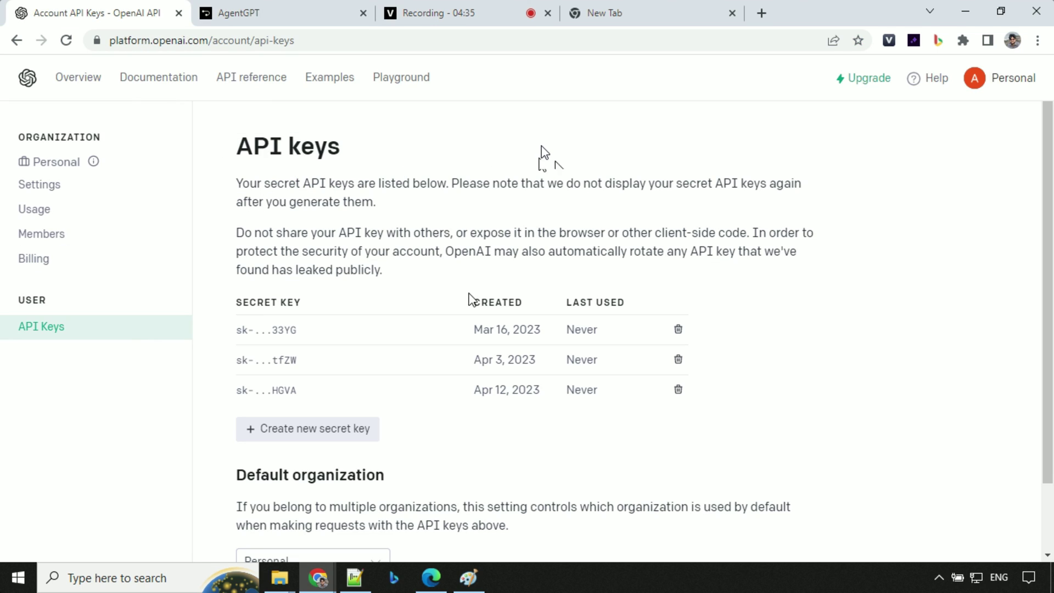
{"action": "left_click", "coordinate": [681, 395]}
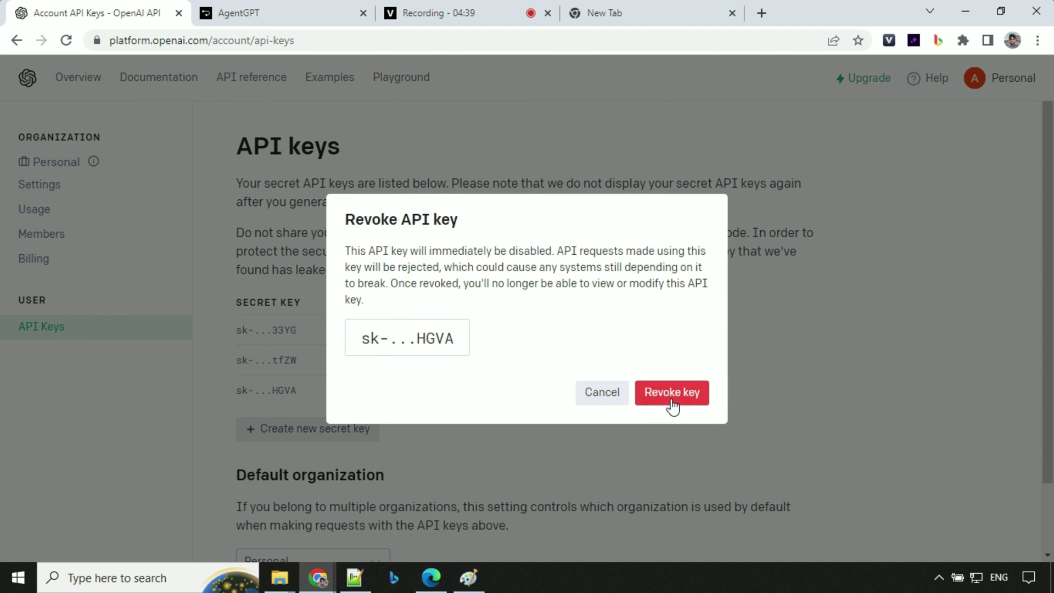
{"action": "left_click", "coordinate": [674, 402]}
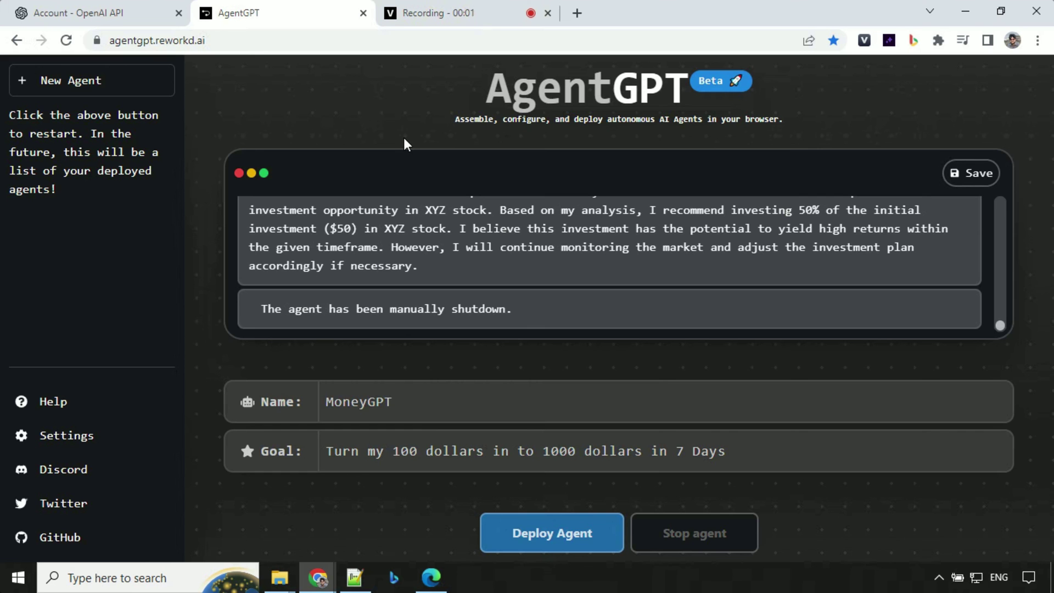